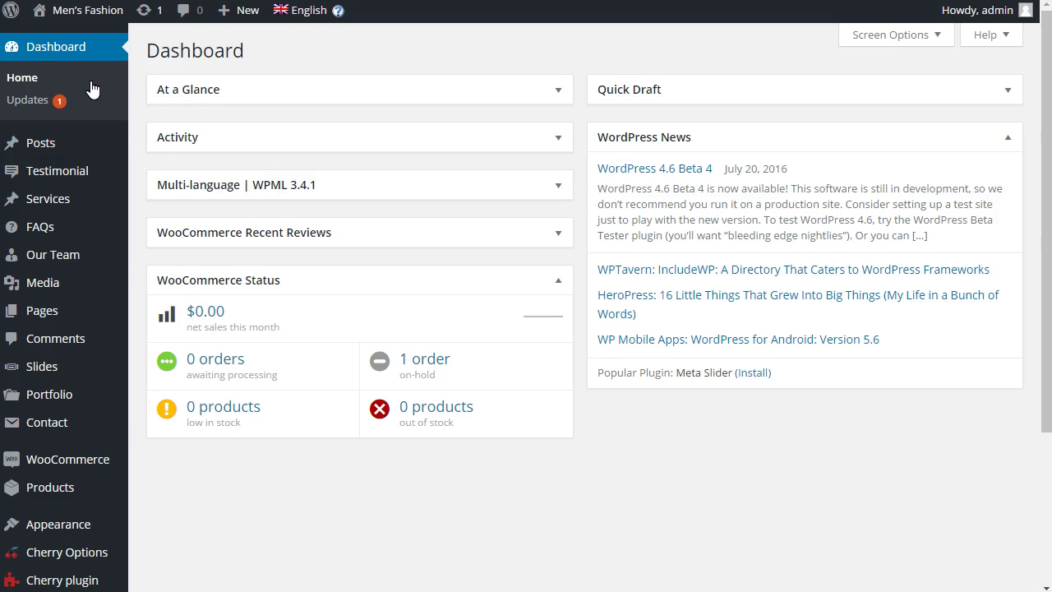
Step: Check the installed plugins for WooCommerce Multilingual, WPML Media, WPML Multilingual CMS, WPML String Translation and WPML Translation Management
scroll(74, 205, down, 3)
mouse_move(90, 473)
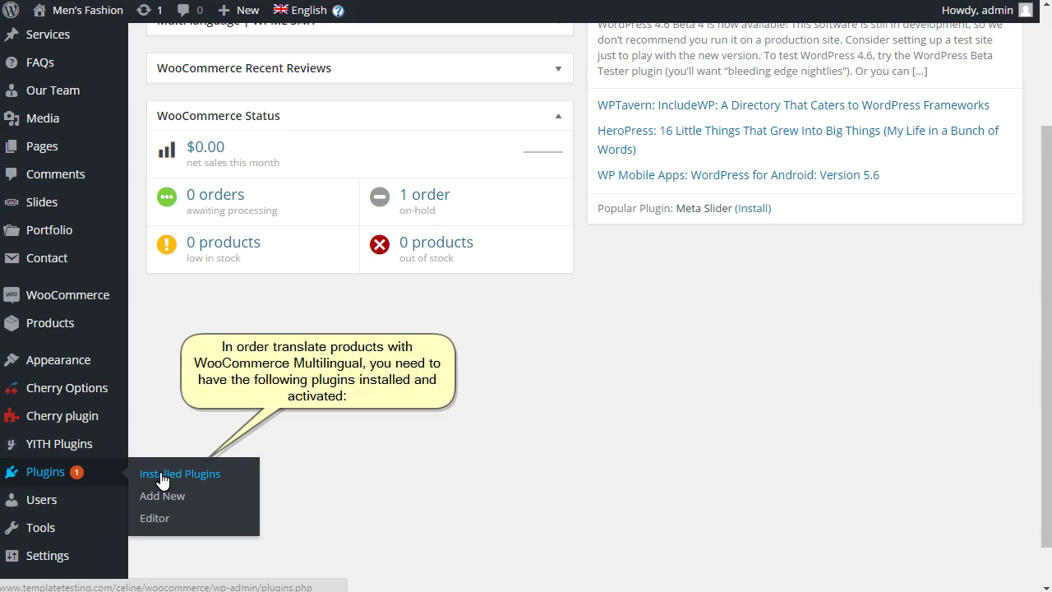
click(161, 480)
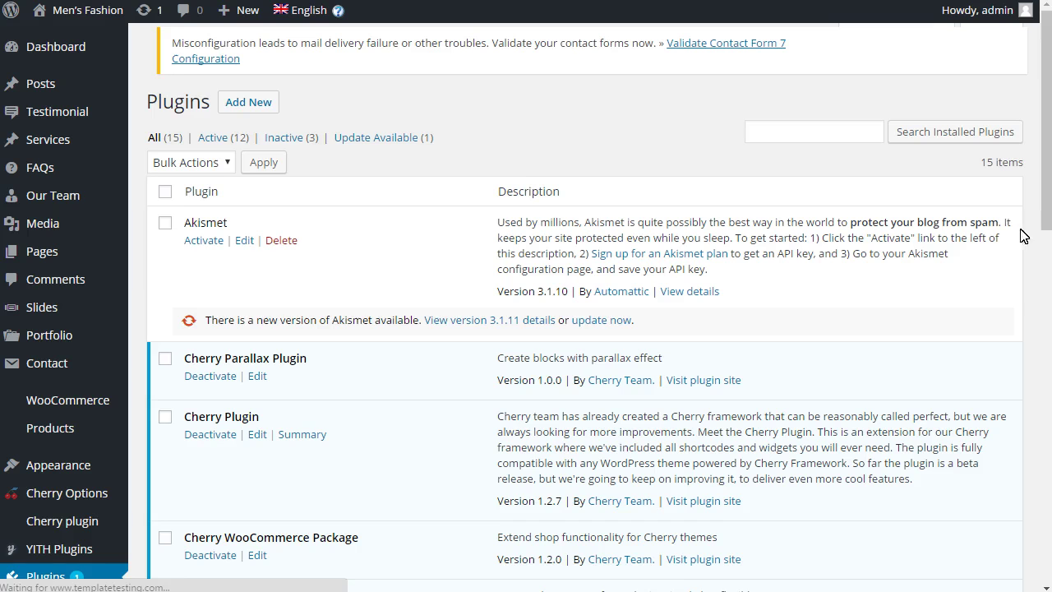
scroll(739, 328, down, 5)
scroll(279, 365, down, 3)
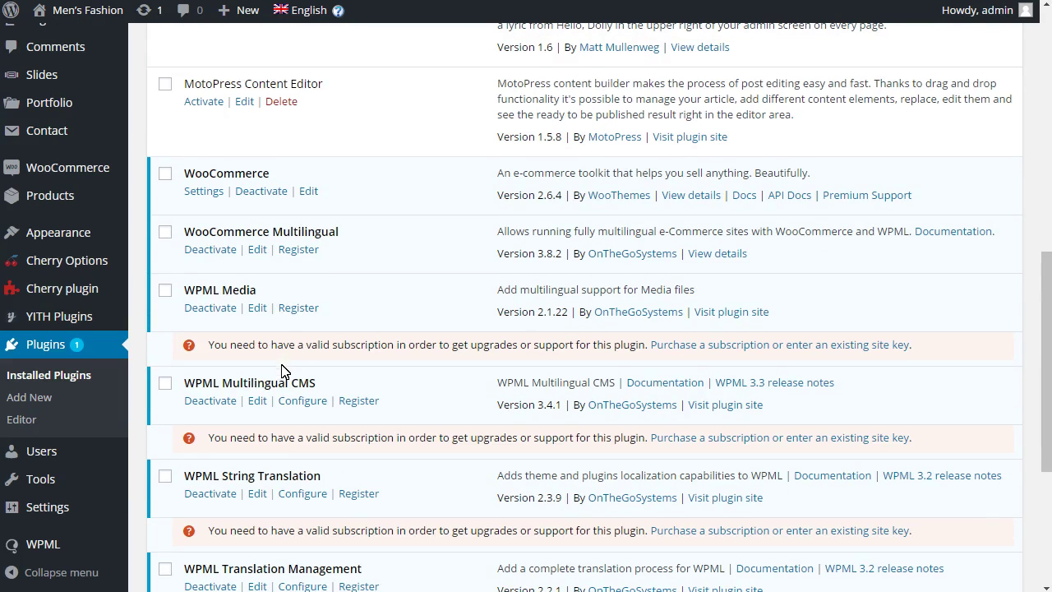
drag(339, 231, 185, 238)
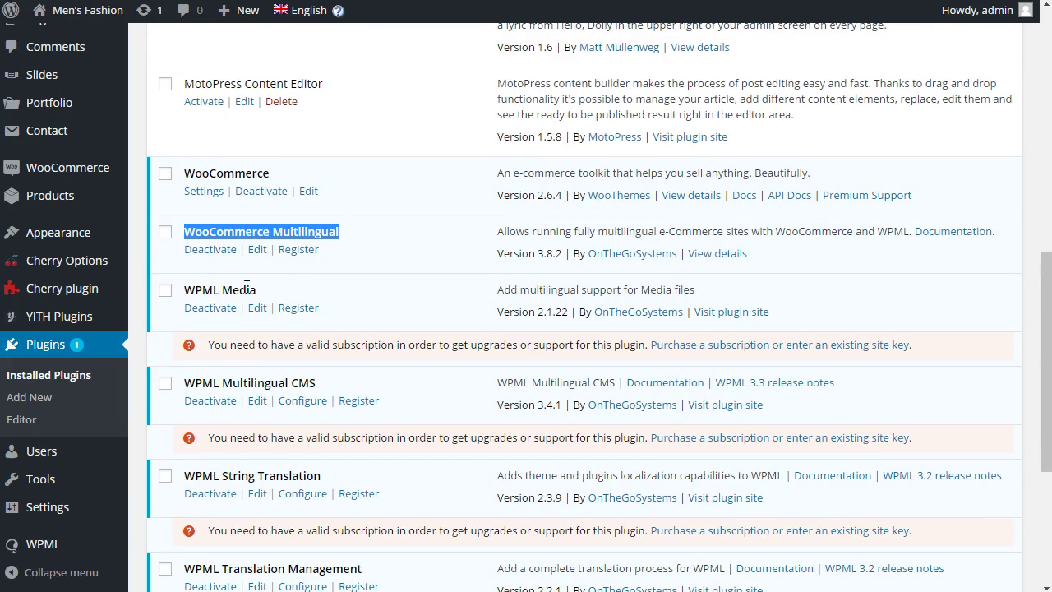
drag(256, 289, 189, 288)
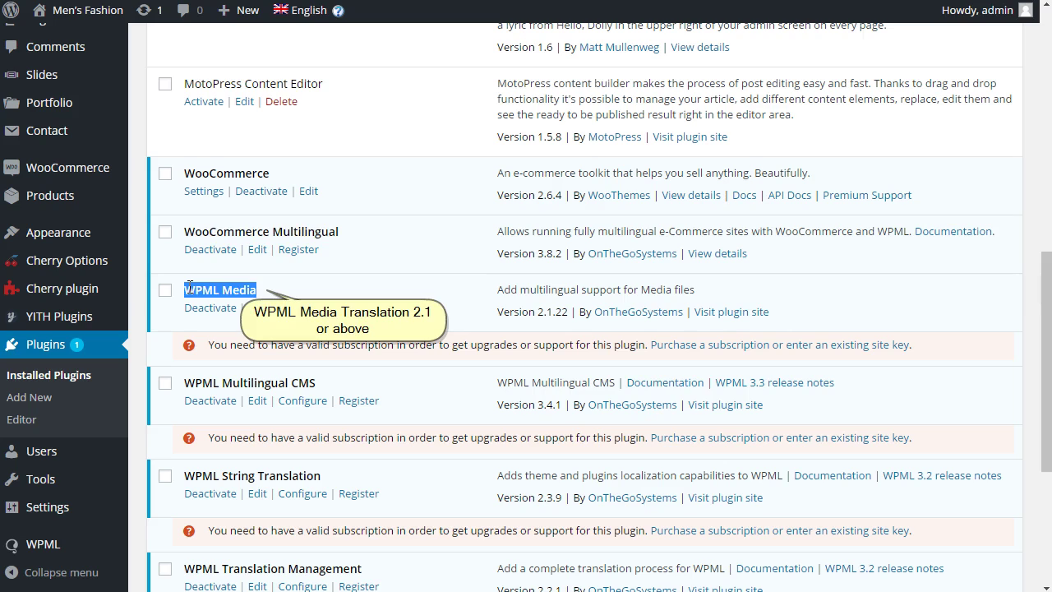
drag(316, 382, 184, 383)
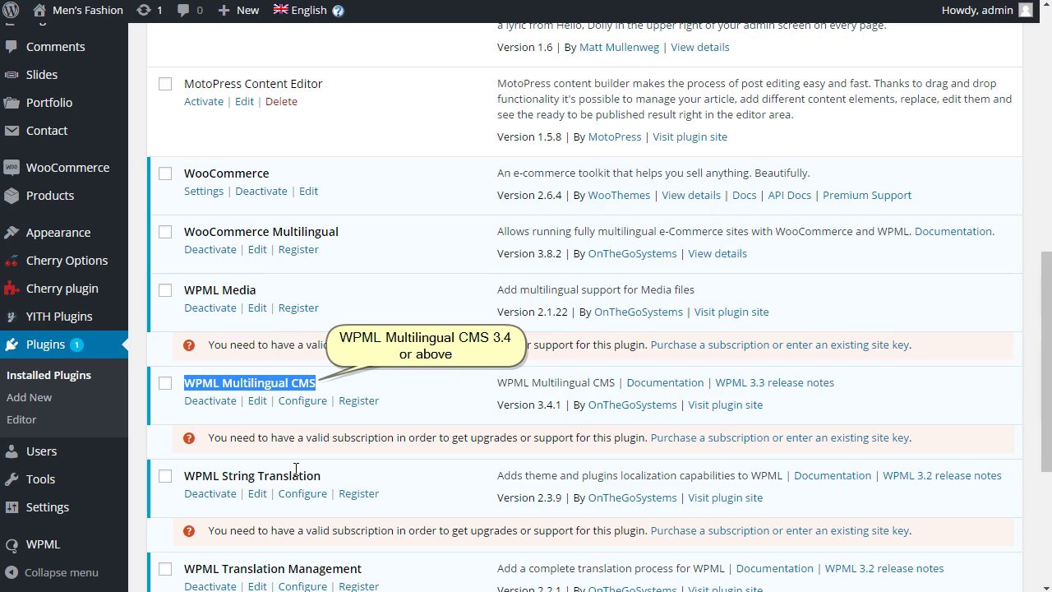
drag(308, 475, 229, 479)
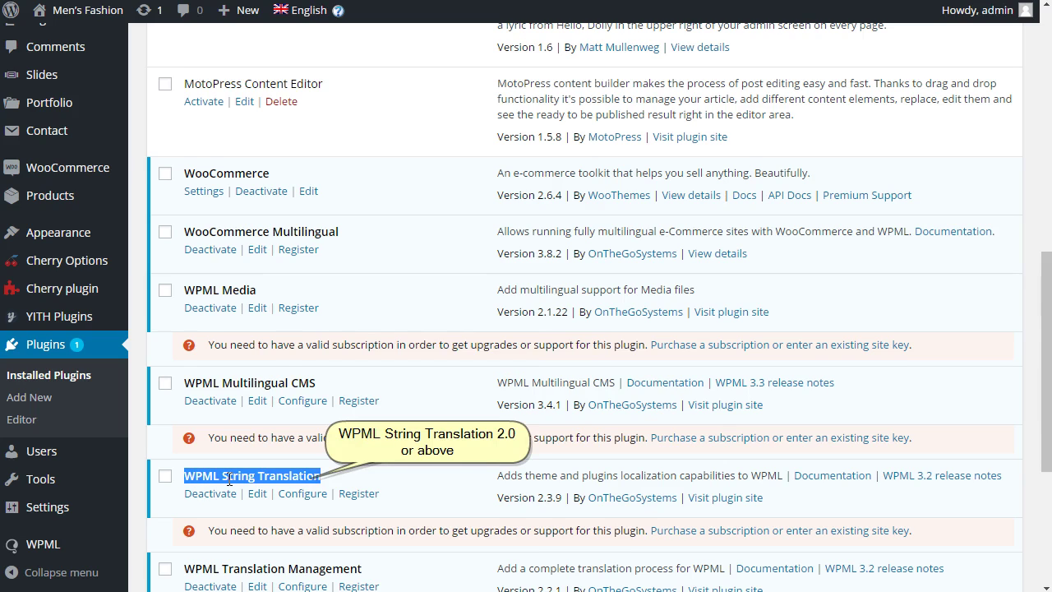
scroll(229, 479, down, 2)
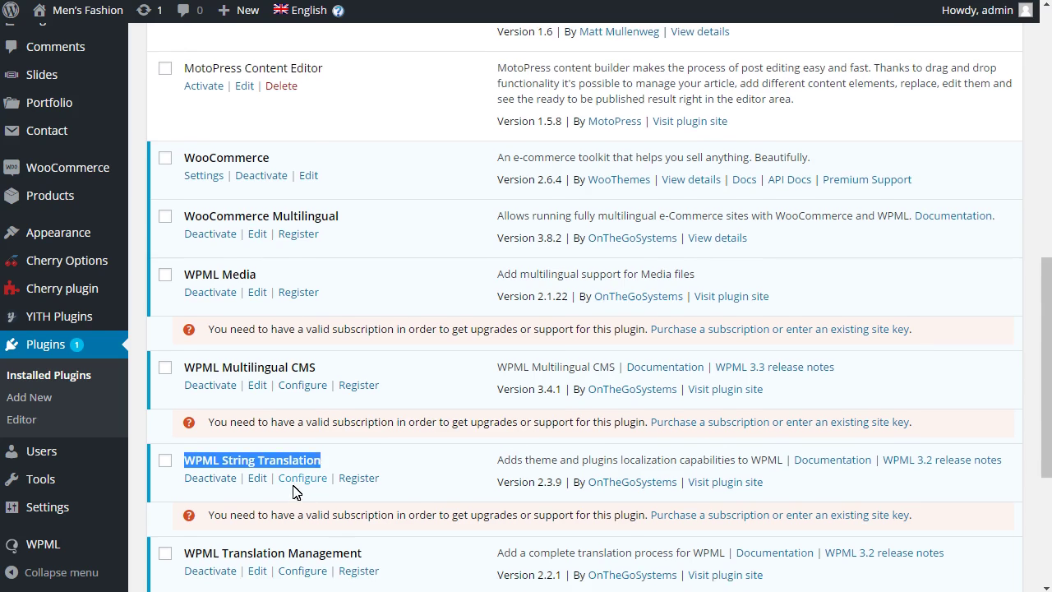
drag(363, 404, 173, 403)
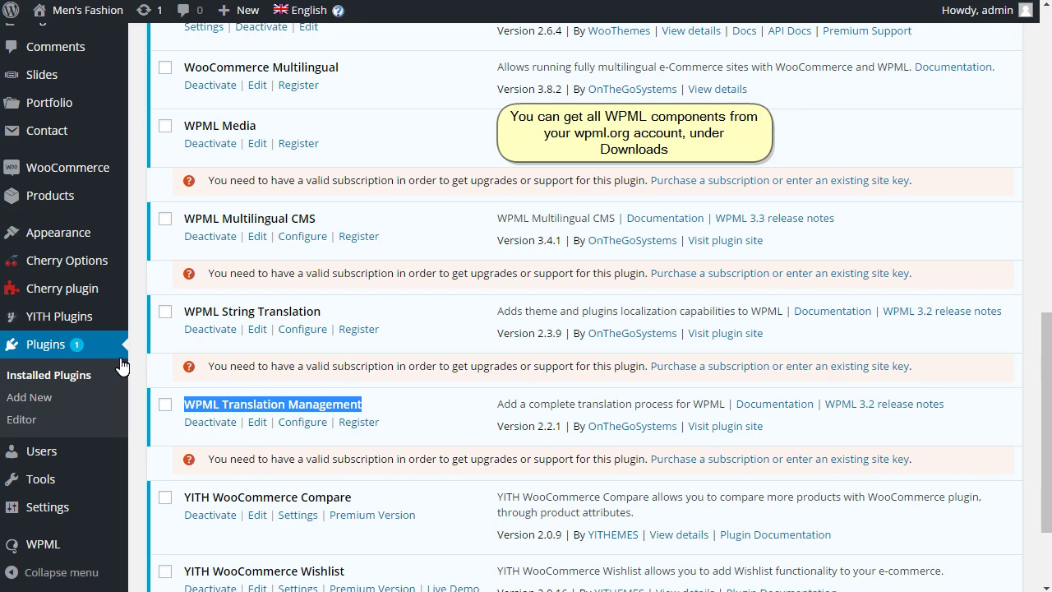
Step: Open the WooCommerce Multilingual product list and add a French translation for Huge Genius Extra Trim Fit Plaid Suit
mouse_move(59, 544)
scroll(59, 544, down, 1)
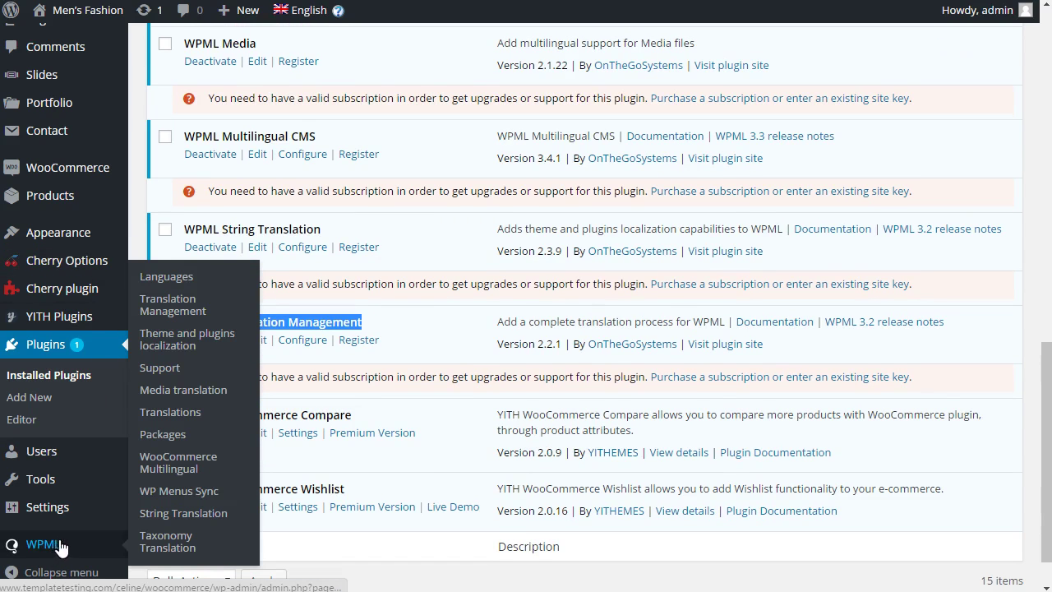
click(166, 465)
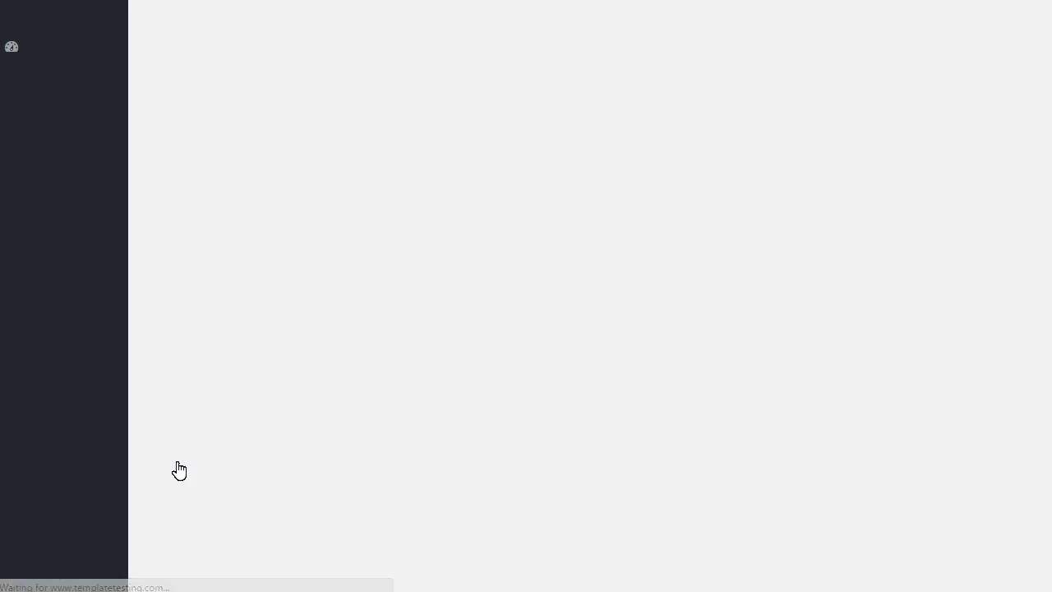
scroll(278, 422, down, 2)
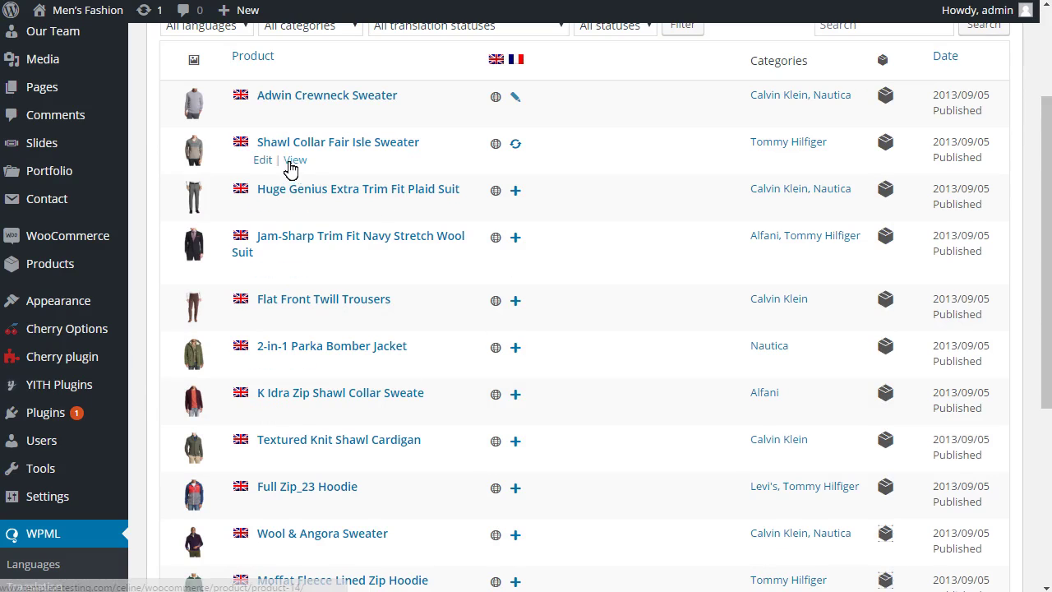
drag(1047, 265, 1047, 235)
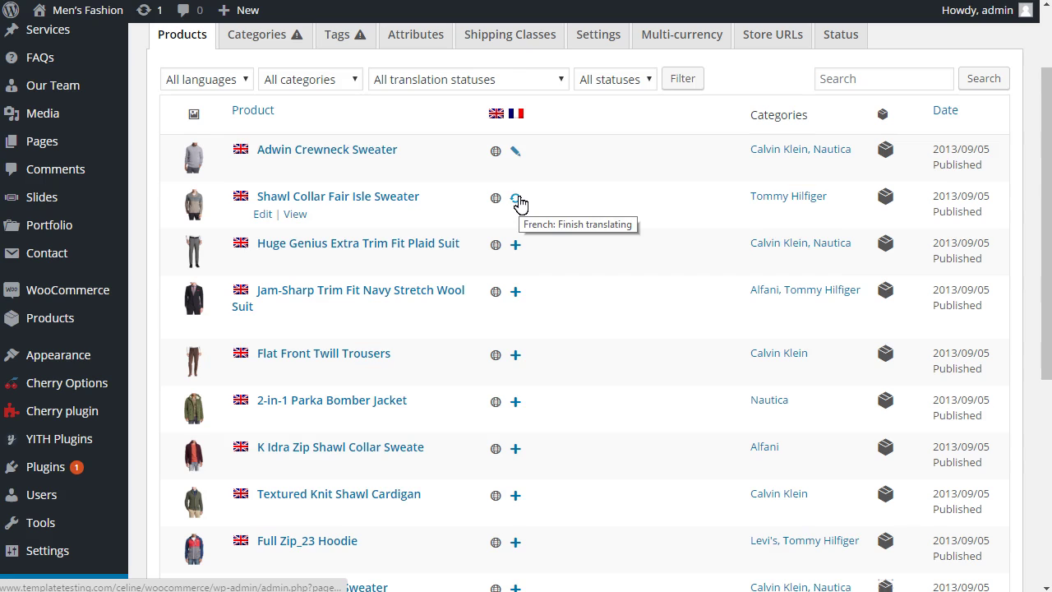
click(515, 247)
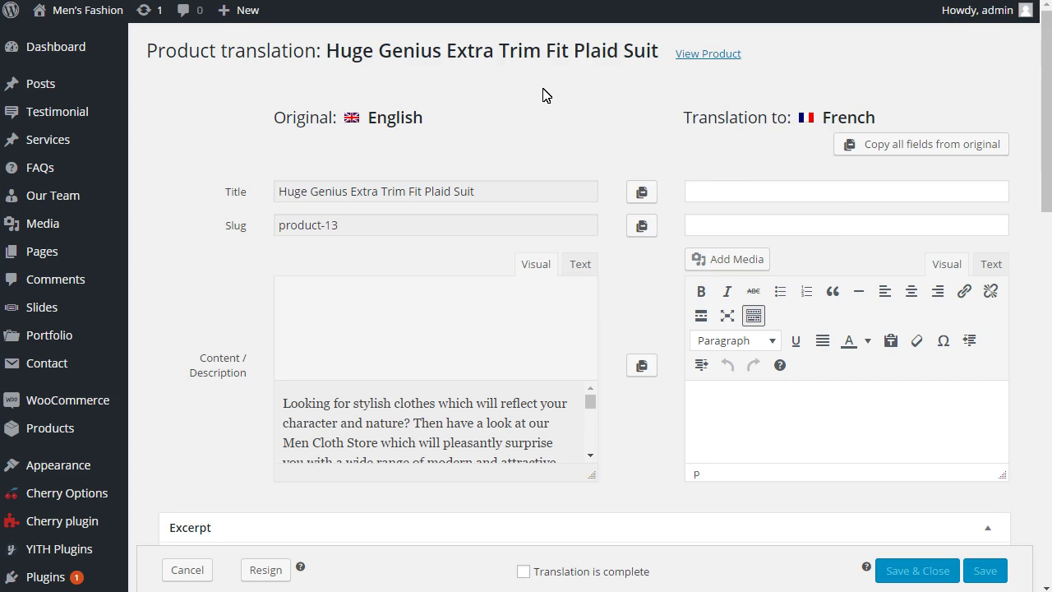
Step: Set the French title of the product to Exemple-2
drag(422, 120, 372, 127)
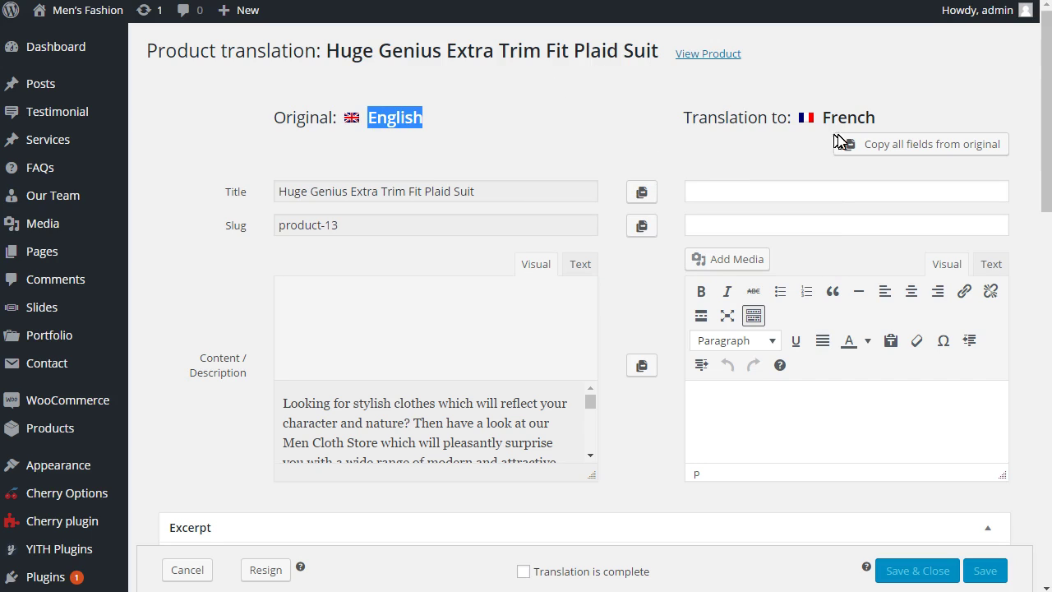
drag(876, 118, 813, 119)
click(484, 198)
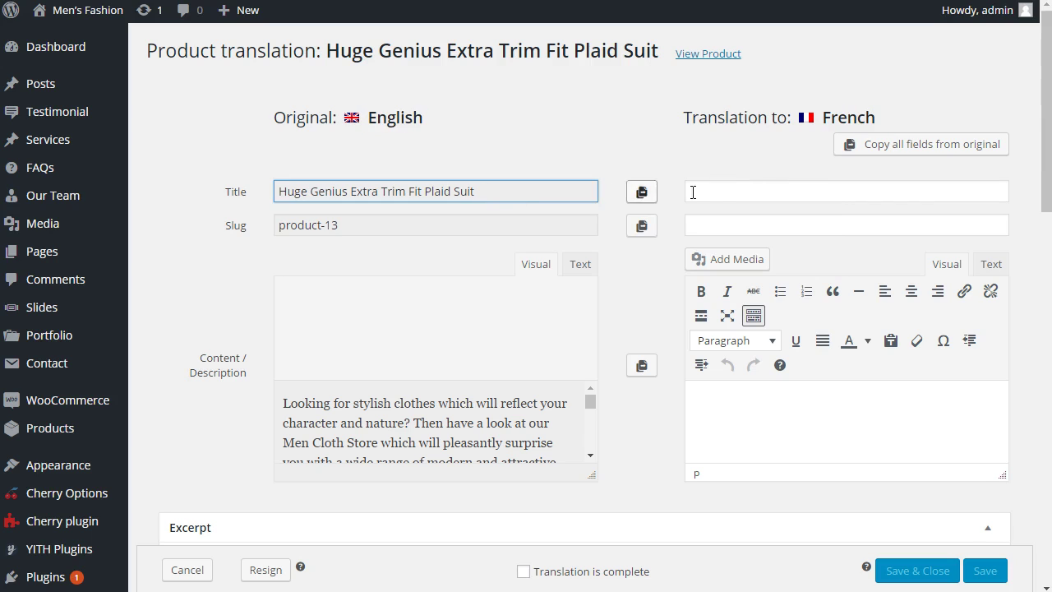
click(721, 191)
text(Example)
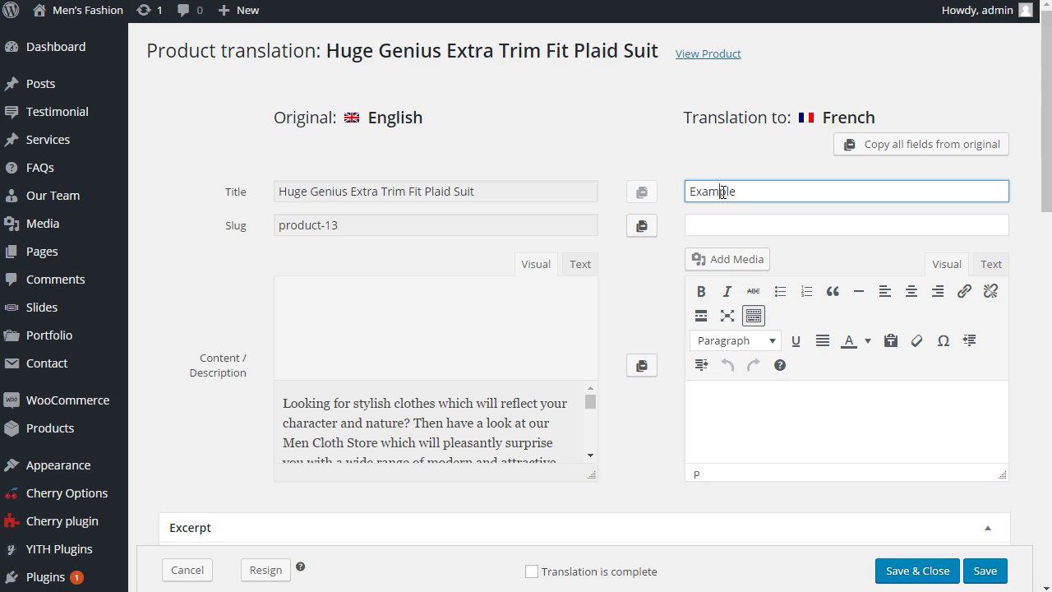
key(BackSpace)
text(e-2)
Step: Set the French slug of the product to produit-13
click(734, 232)
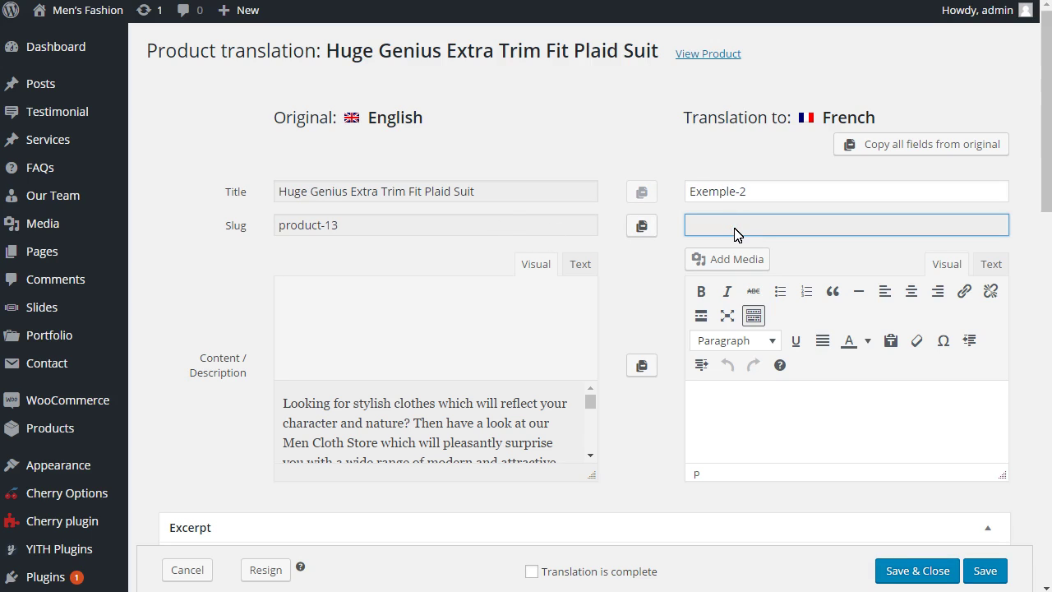
text(exemple-2)
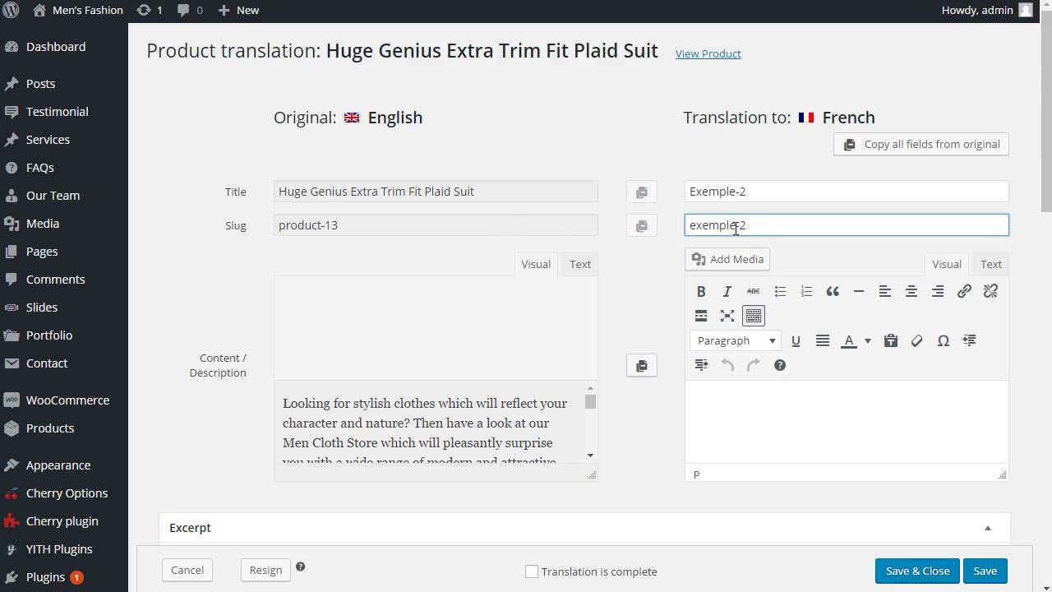
key(BackSpace)
key(BackSpace)
key(BackSpace)
key(BackSpace)
key(BackSpace)
key(BackSpace)
key(BackSpace)
key(BackSpace)
key(BackSpace)
text(pro)
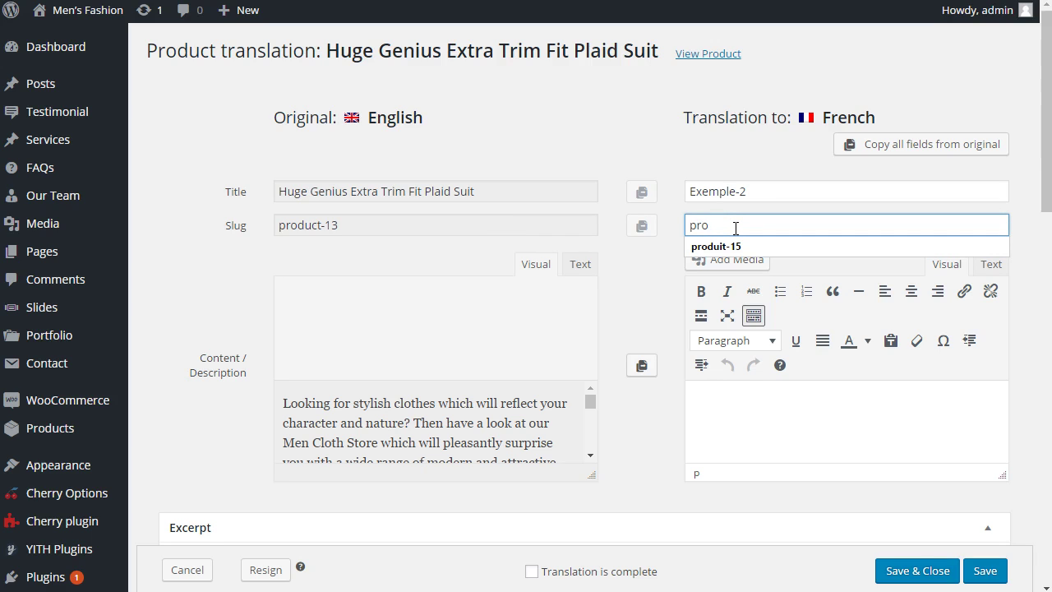
text(duit-13)
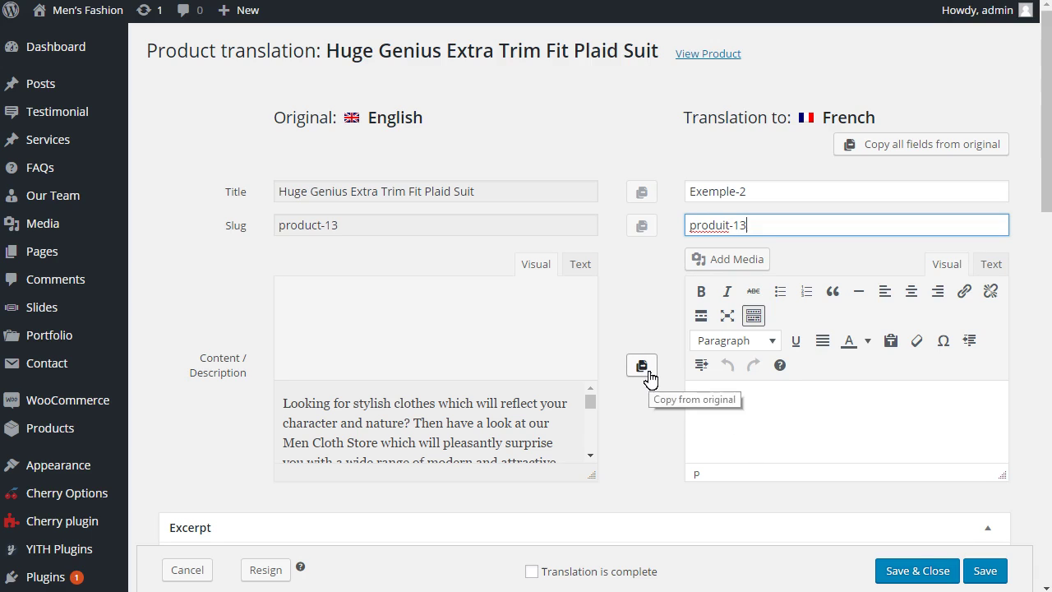
Step: Fill the French content description with the text "Description breve" repeated six times in a row
click(757, 420)
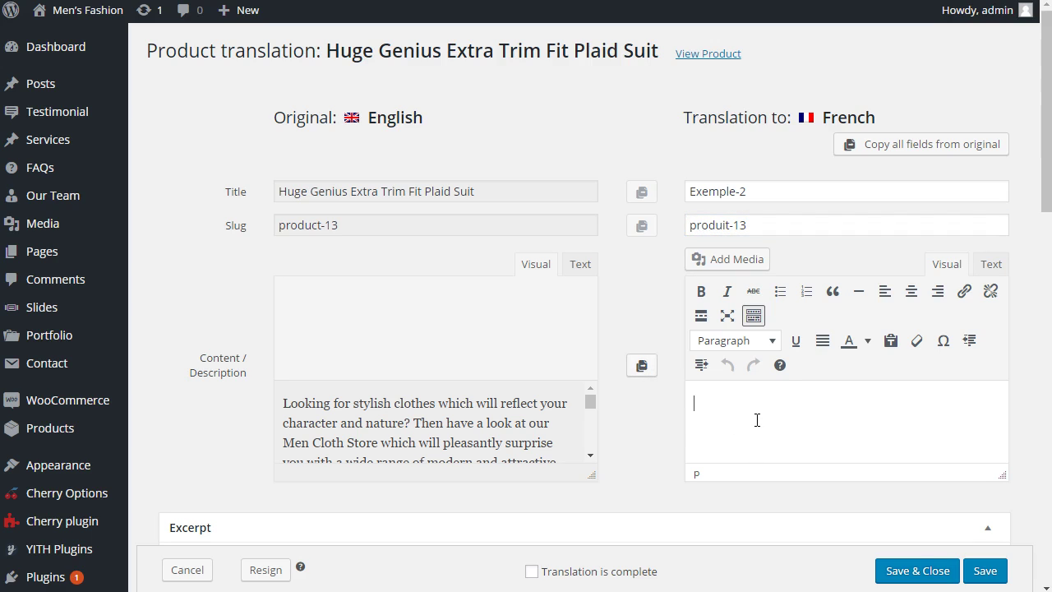
text(Description breve)
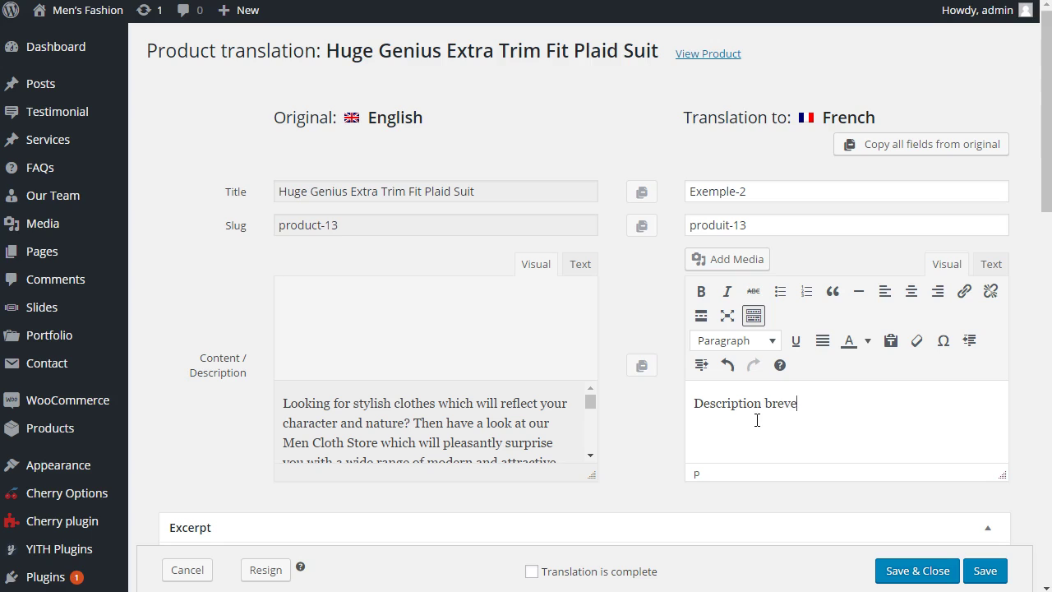
drag(818, 411, 695, 405)
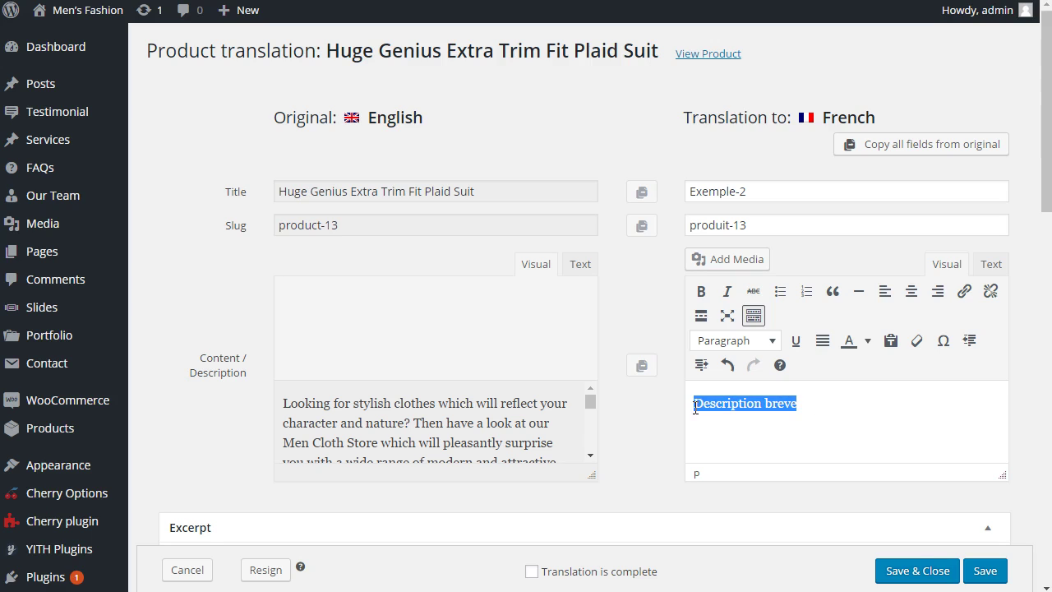
click(807, 403)
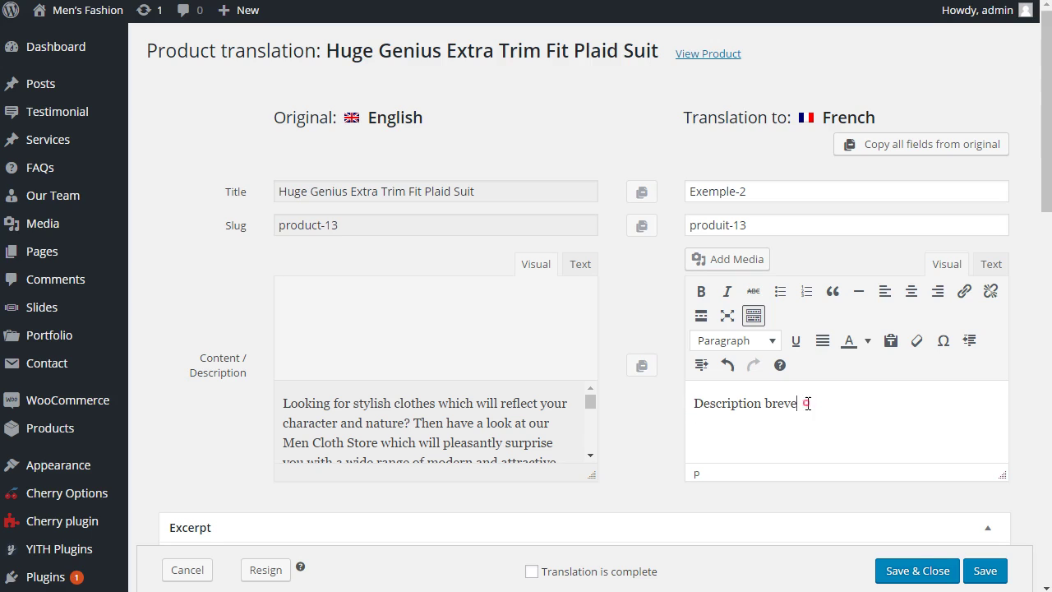
key(ctrl+v)
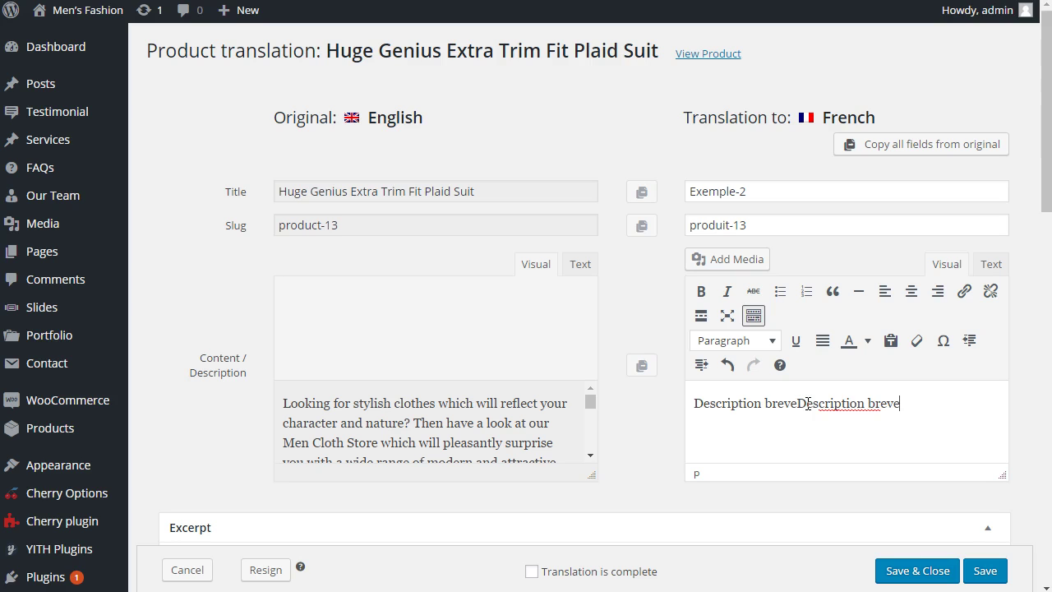
key(ctrl+v)
key(ctrl+v)
key(ctrl+v)
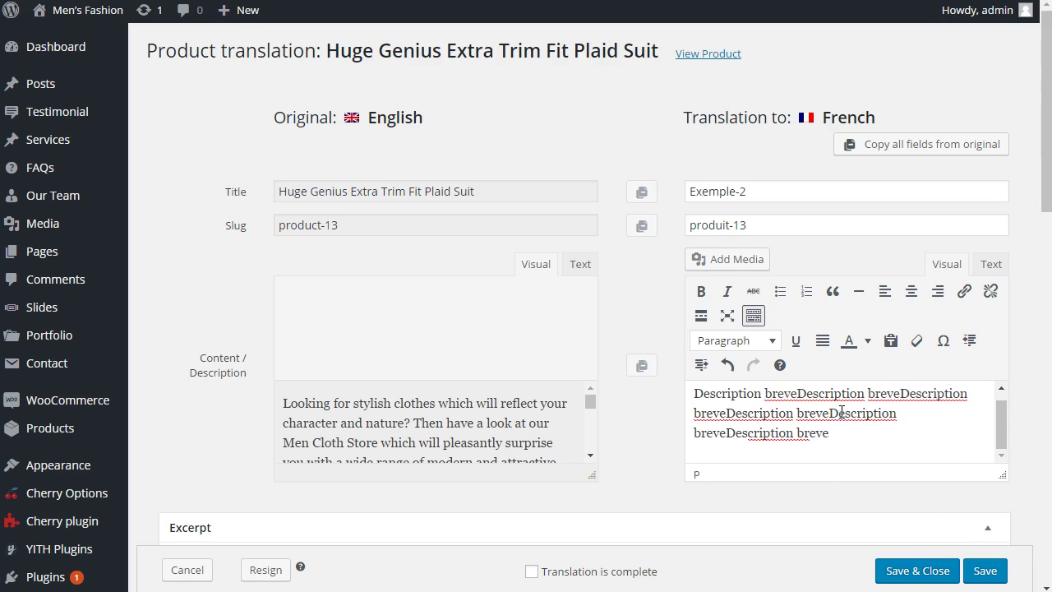
Step: Collapse the Excerpt section and paste "Description breve" into the French purchase note
scroll(839, 419, down, 4)
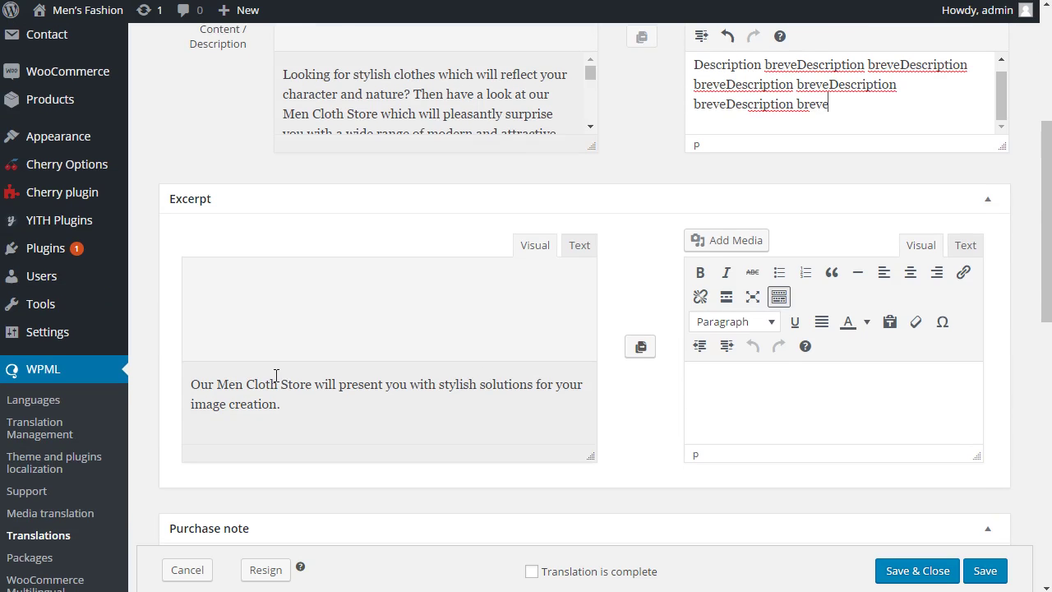
click(215, 204)
click(722, 380)
key(ctrl+v)
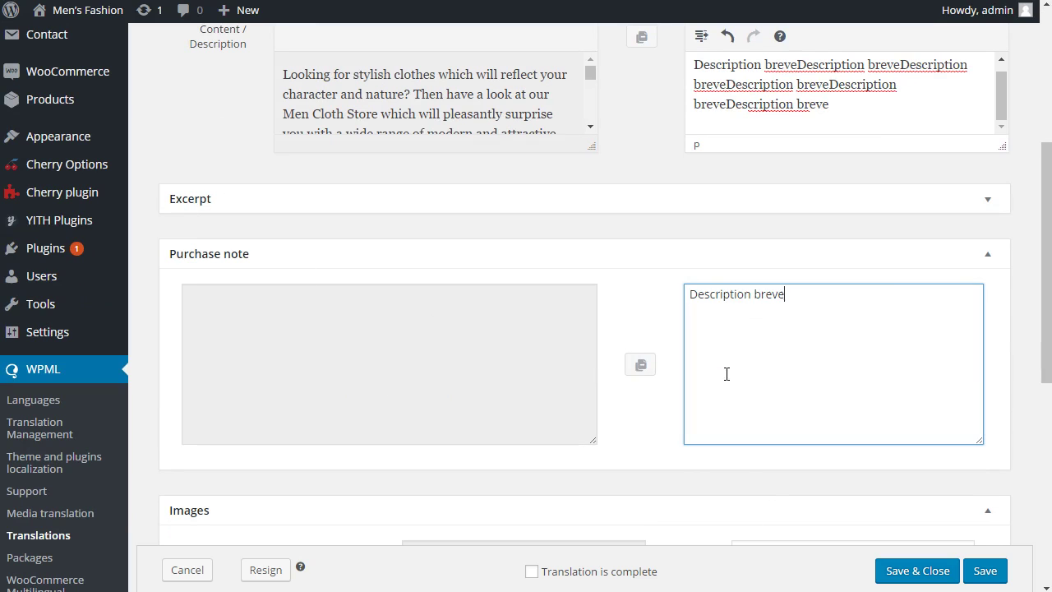
Step: Look over the image translation fields and mark the translation as complete
scroll(734, 376, down, 3)
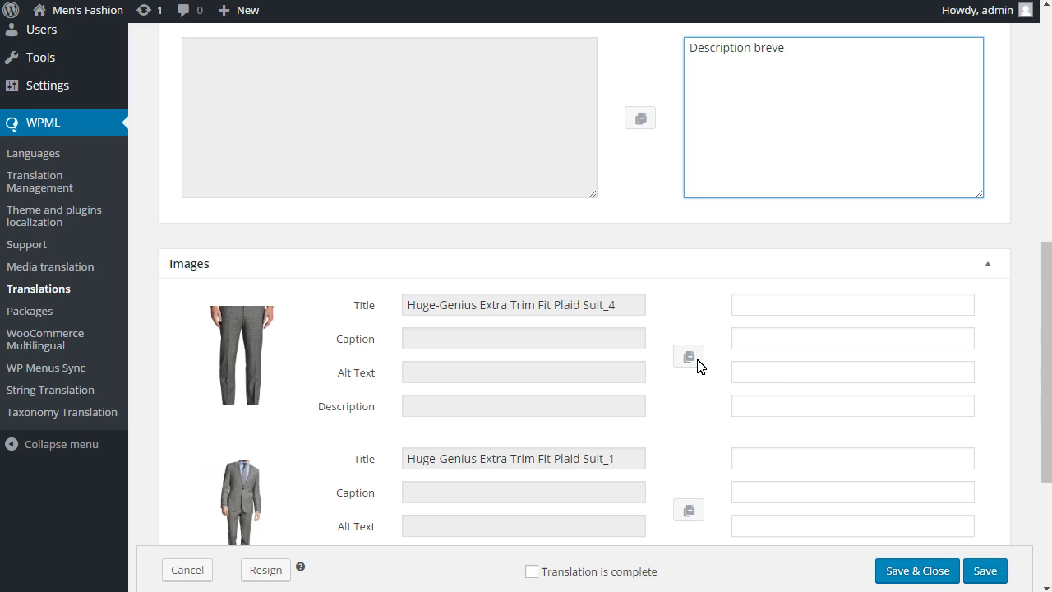
scroll(707, 475, down, 3)
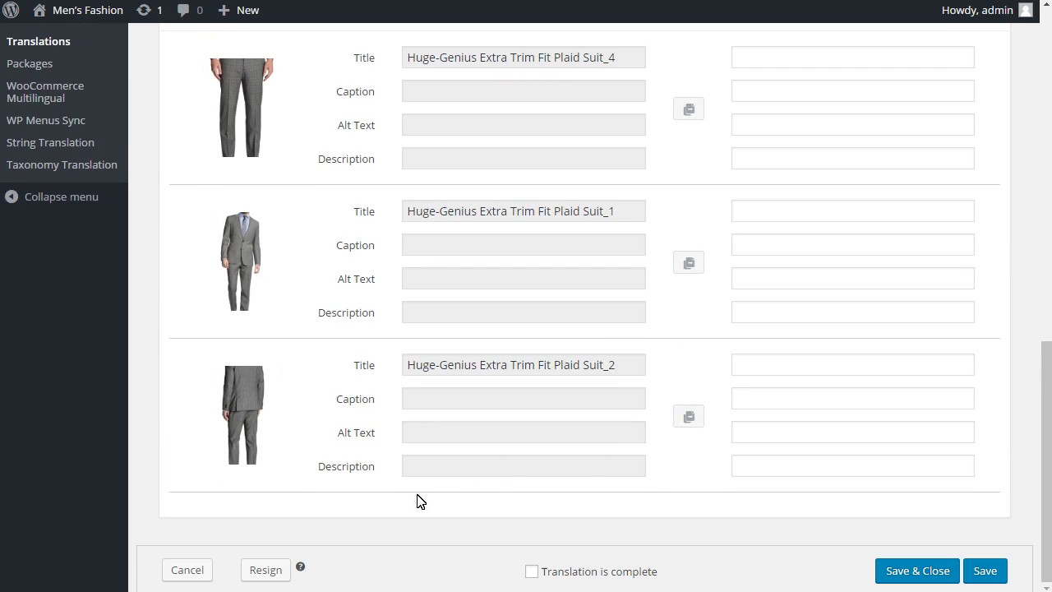
click(532, 571)
Step: Copy the original content to the empty French fields only, check the image titles, and save the translation
scroll(917, 452, up, 15)
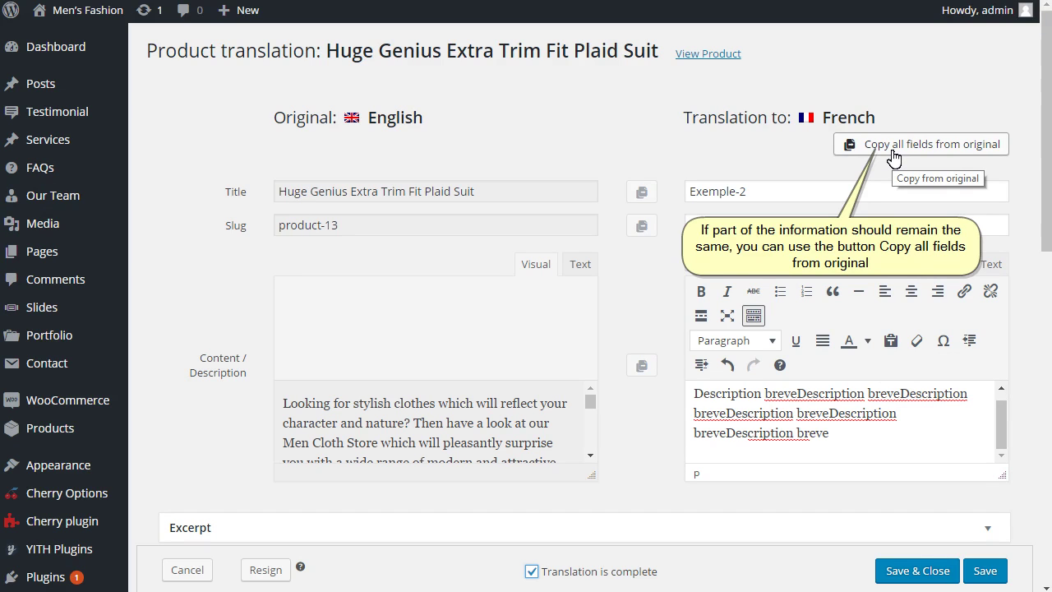
click(867, 148)
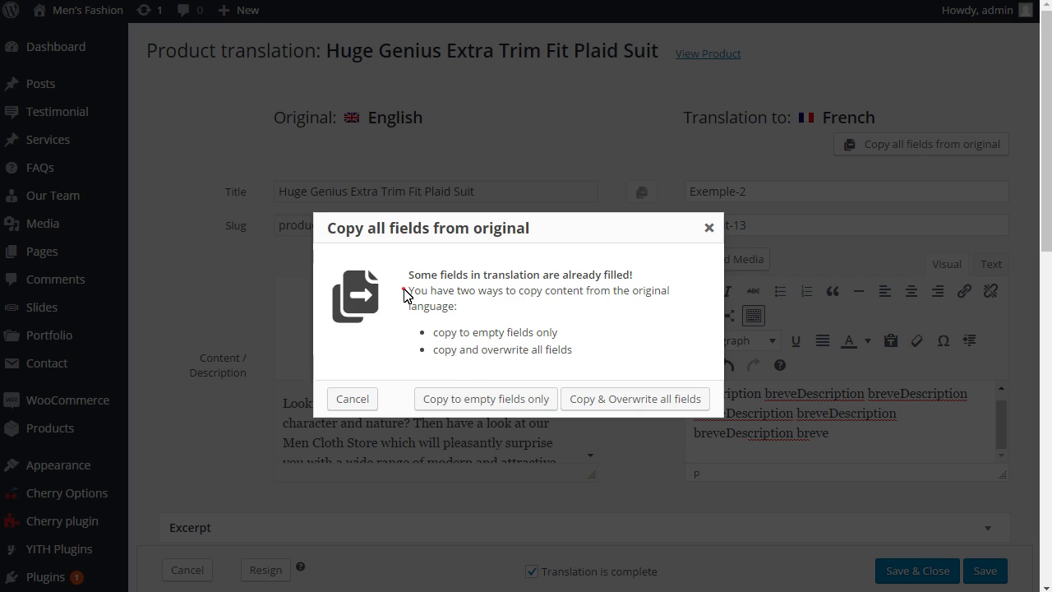
drag(406, 276, 461, 311)
click(489, 399)
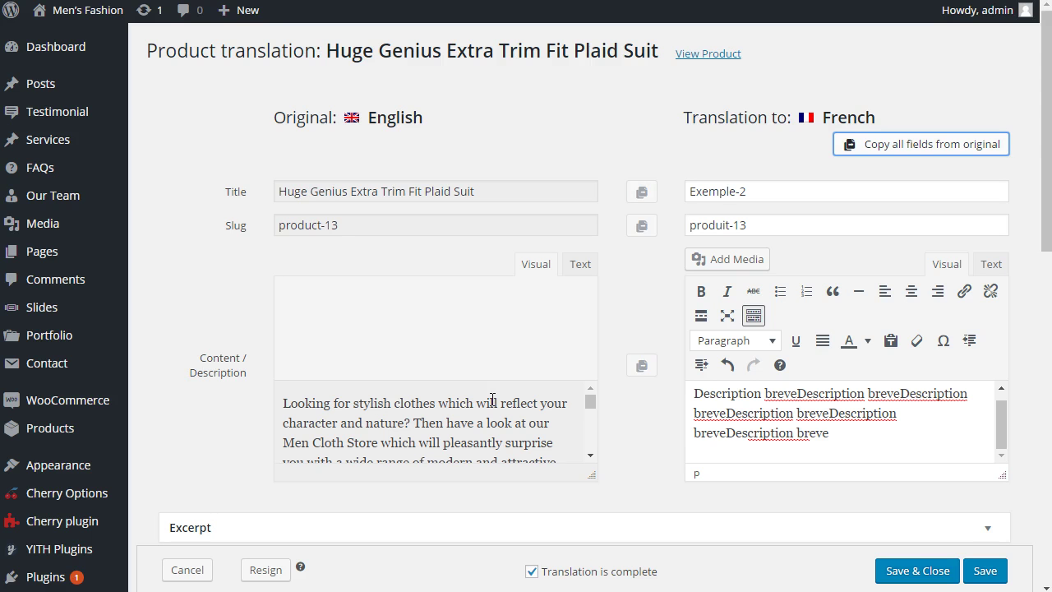
scroll(677, 345, down, 8)
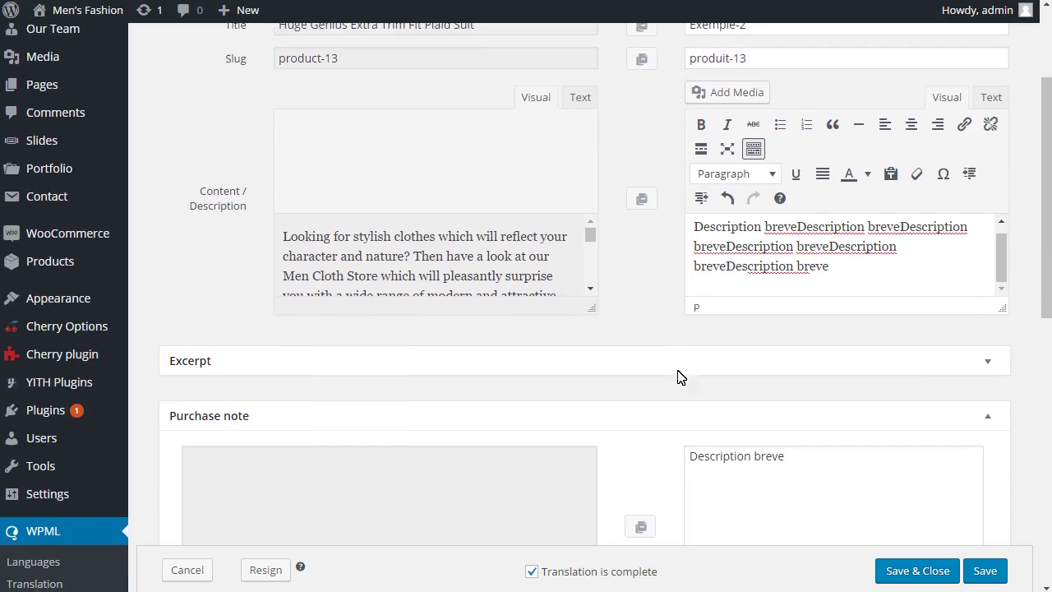
scroll(666, 444, down, 3)
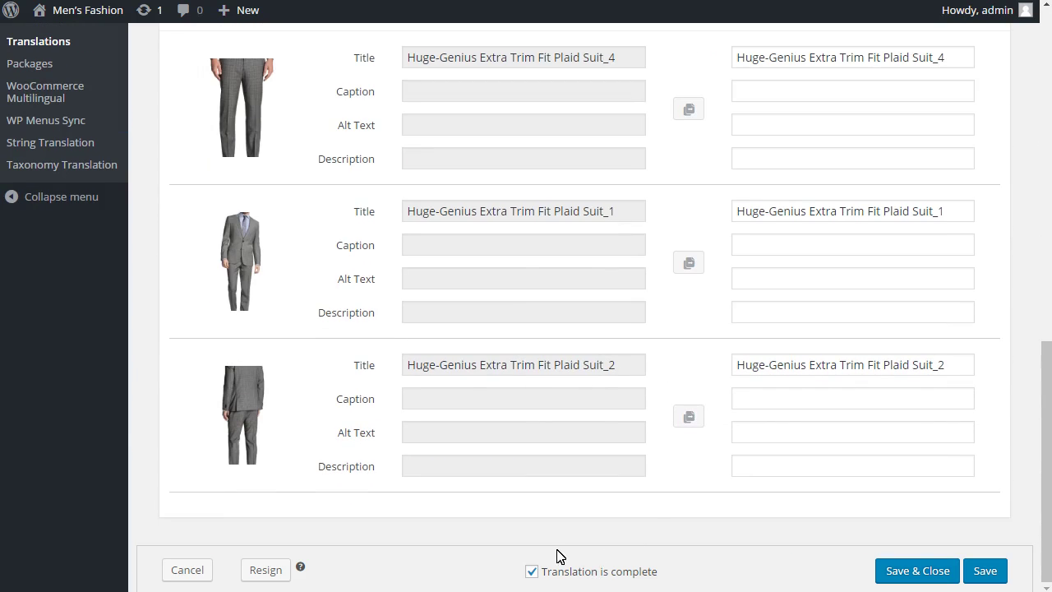
click(979, 573)
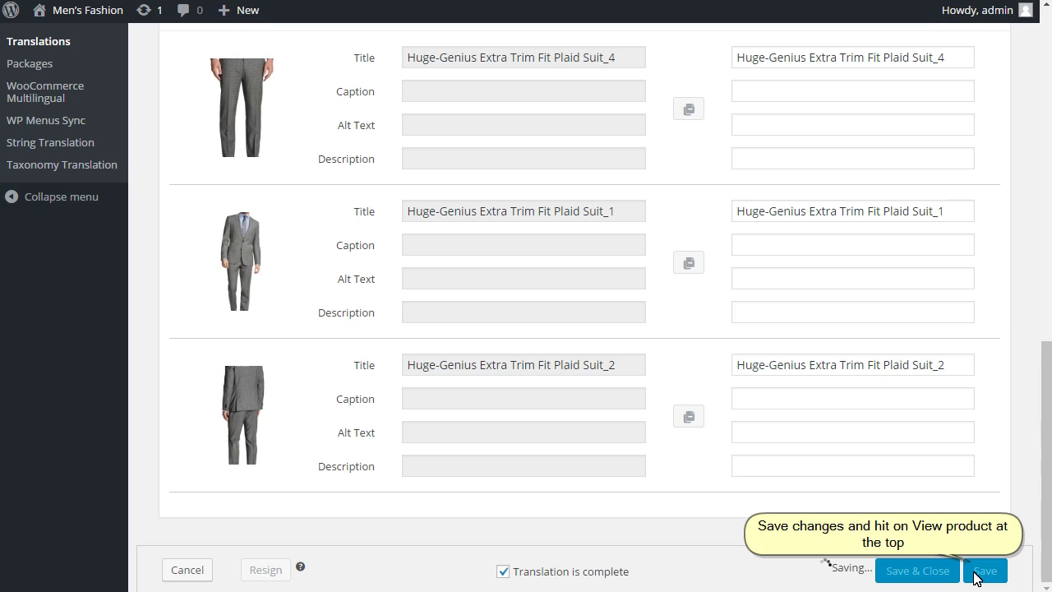
Step: Open the product's page in a new tab from the translation heading
scroll(989, 475, up, 5)
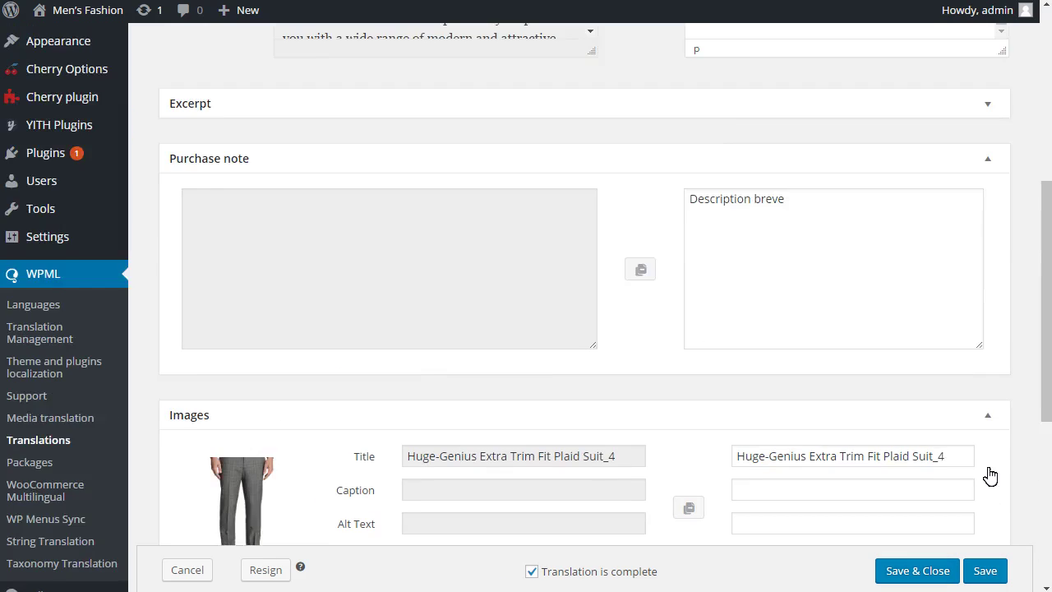
scroll(989, 475, up, 5)
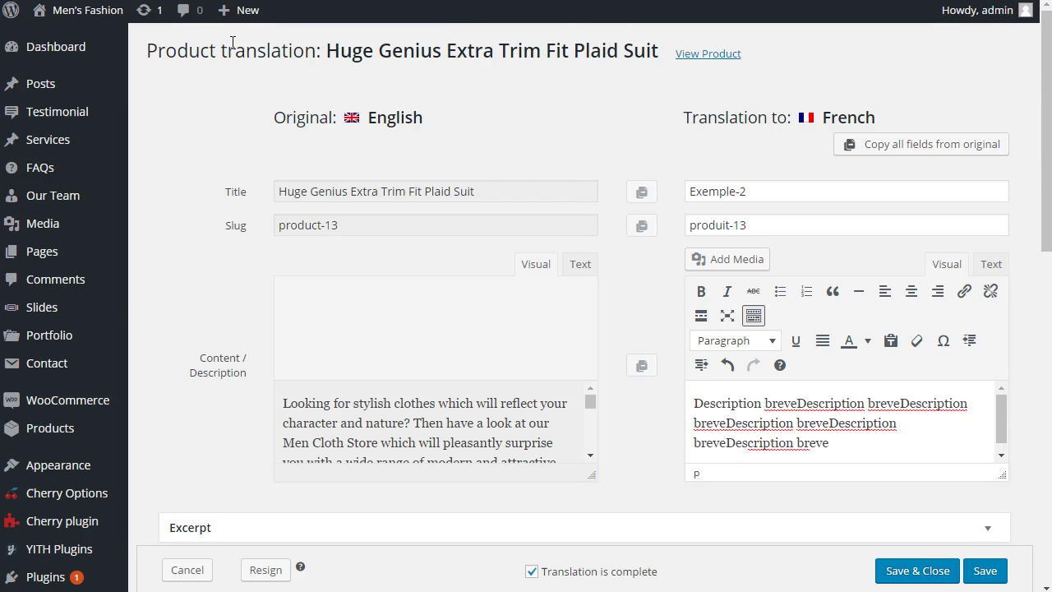
right_click(688, 57)
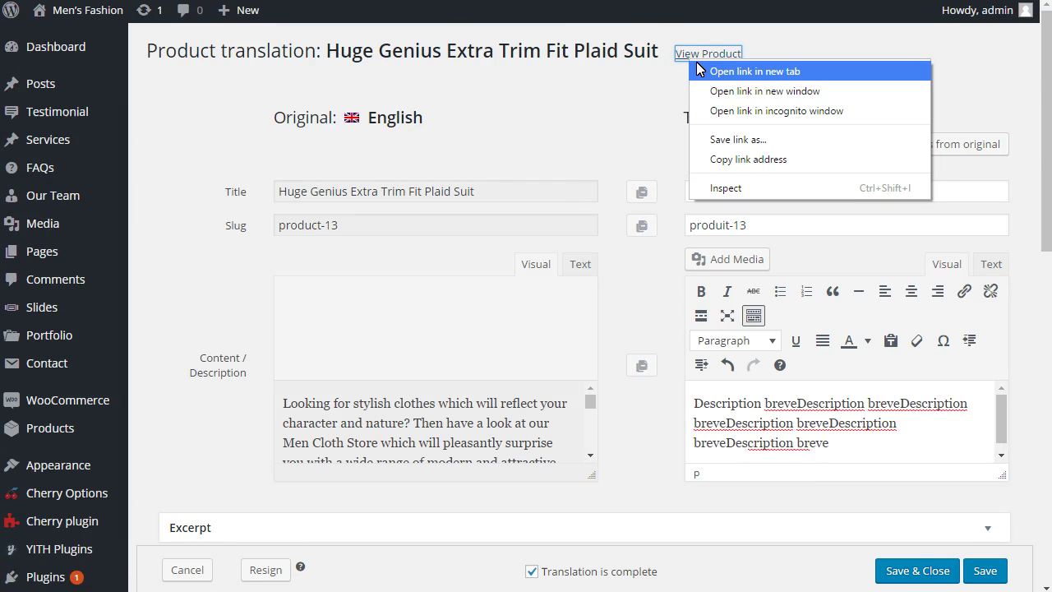